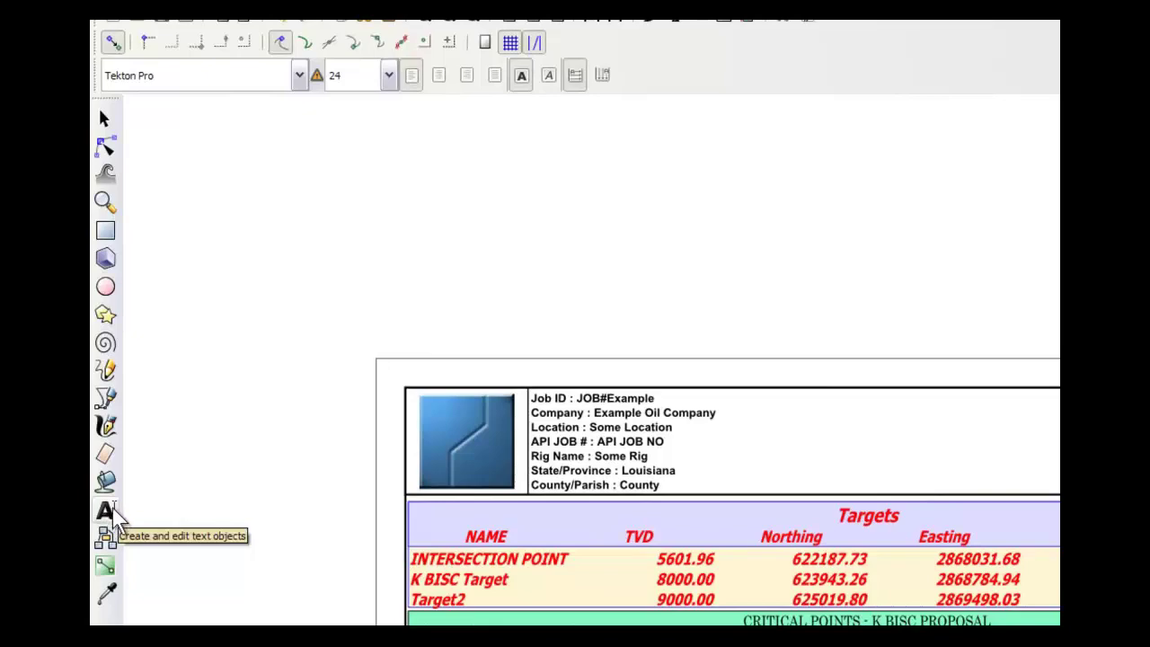
In Text and Font, choose Tahoma, Bold, size 18 and set it as the default
{"action": "left_click", "coordinate": [495, 53]}
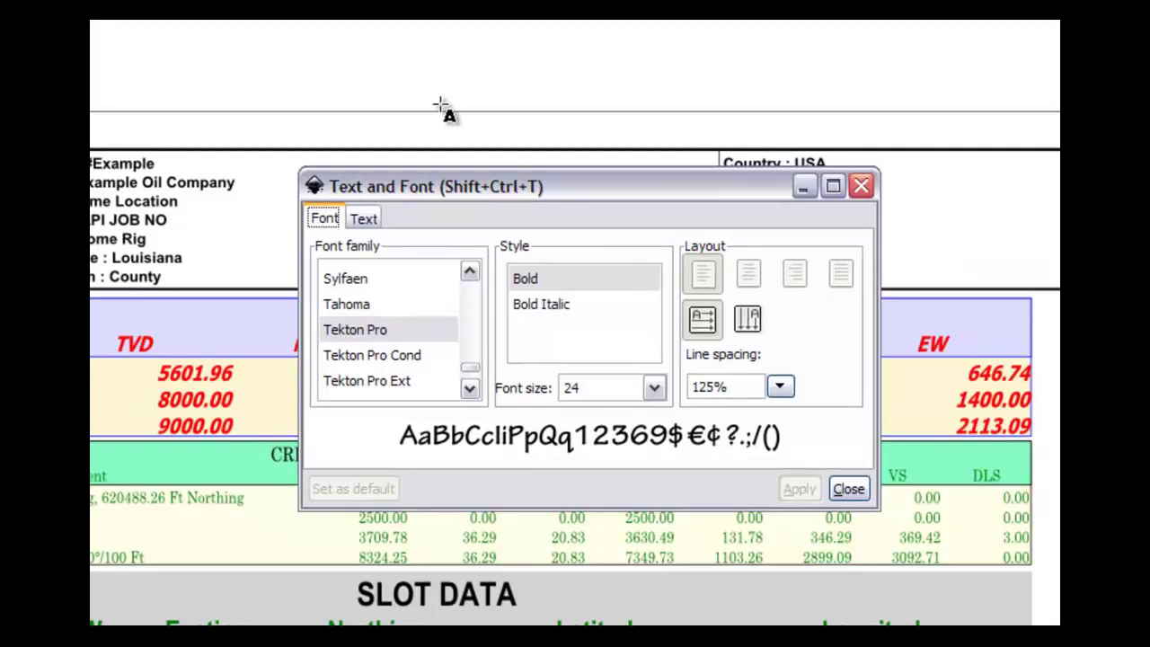
{"action": "left_click", "coordinate": [362, 309]}
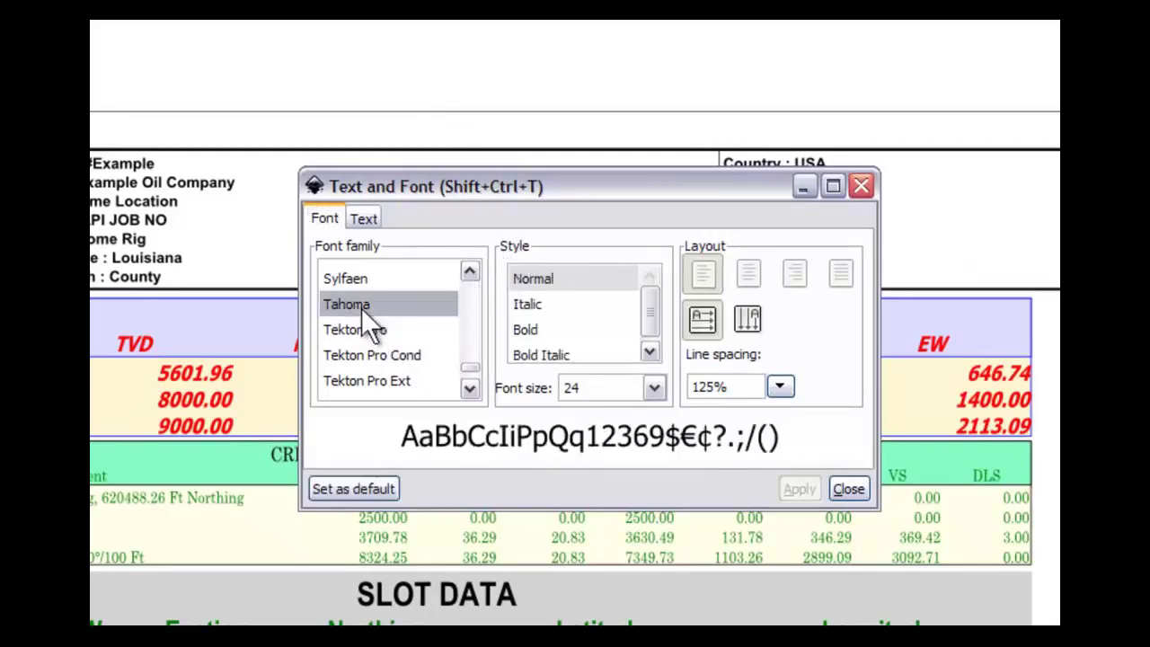
{"action": "left_click", "coordinate": [537, 328]}
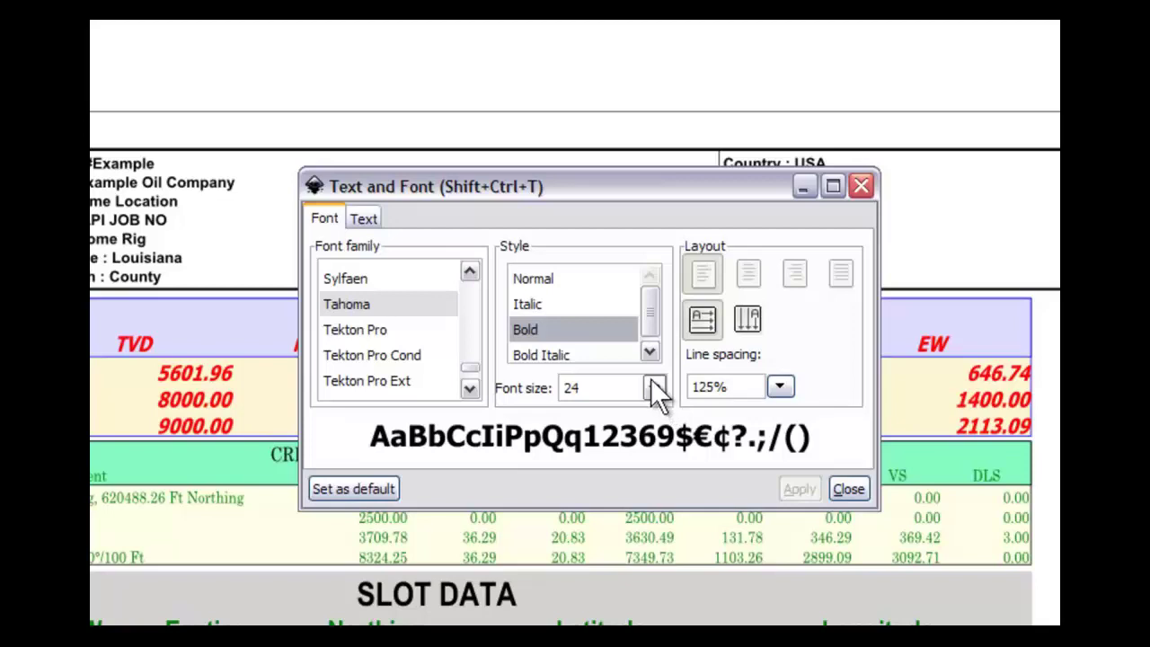
{"action": "left_click", "coordinate": [396, 499]}
{"action": "left_click", "coordinate": [655, 387]}
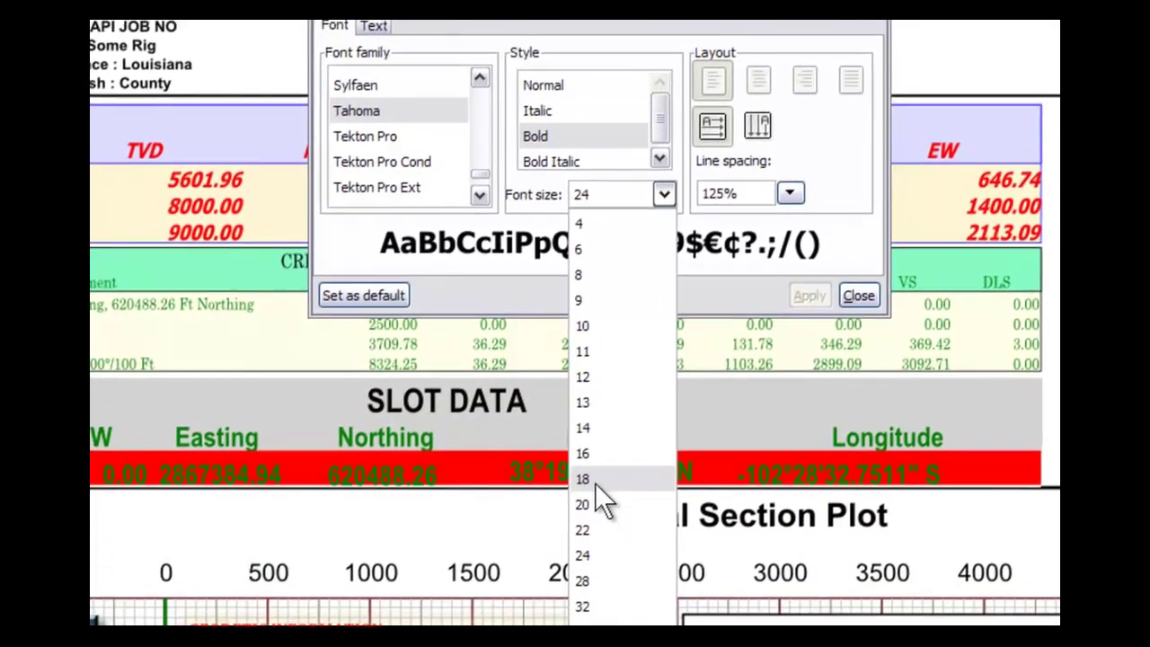
{"action": "left_click", "coordinate": [597, 481]}
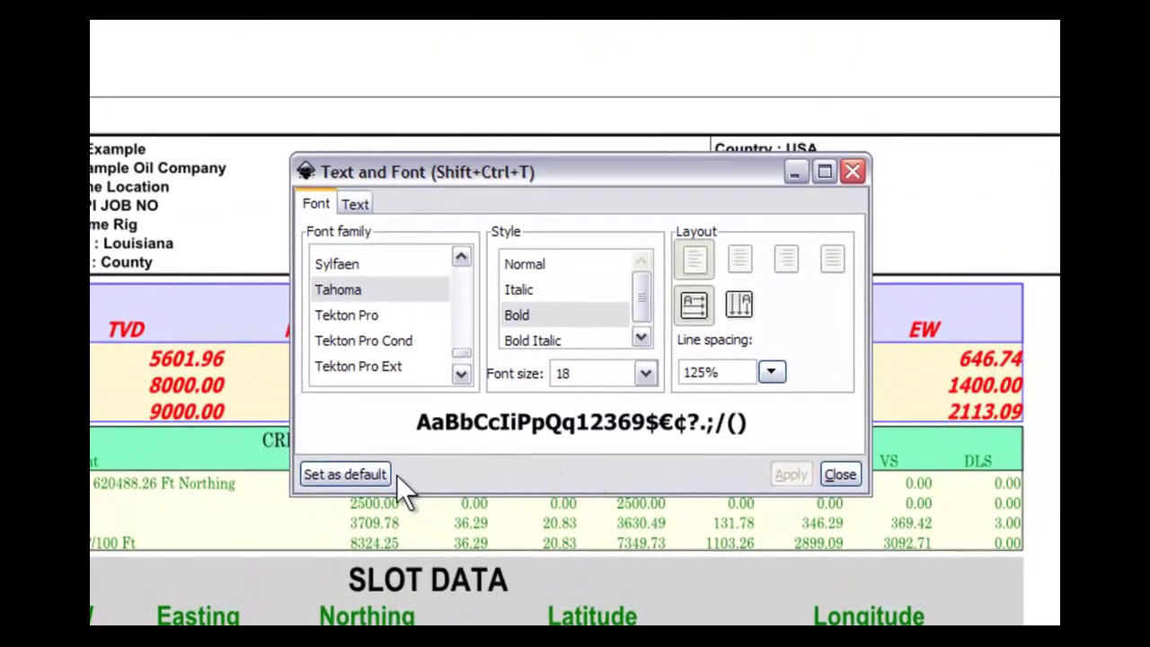
{"action": "left_click", "coordinate": [382, 474]}
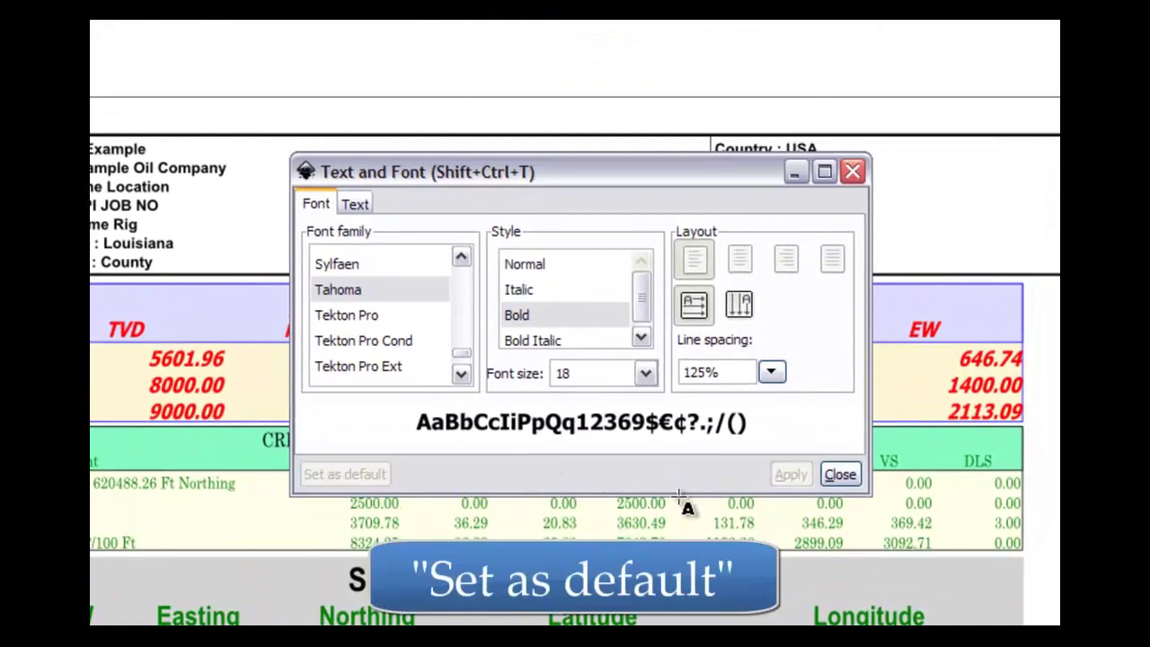
{"action": "left_click", "coordinate": [845, 478]}
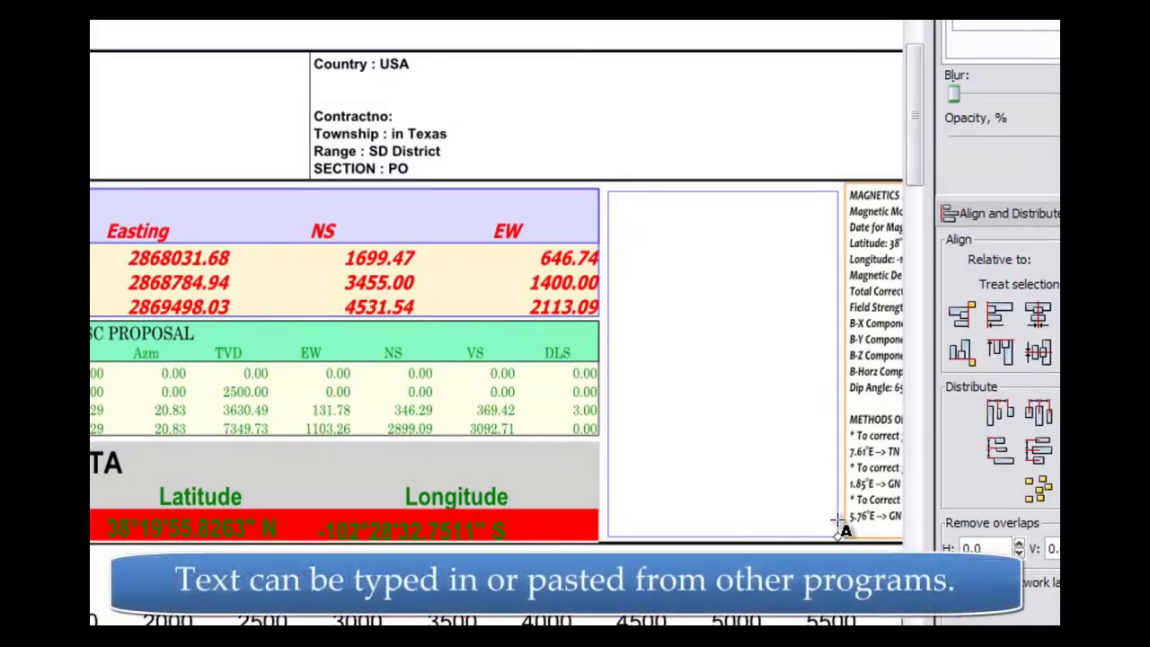
Paste the prepared explanatory paragraph into the empty text frame and finish editing
{"action": "key", "text": "ctrl+v"}
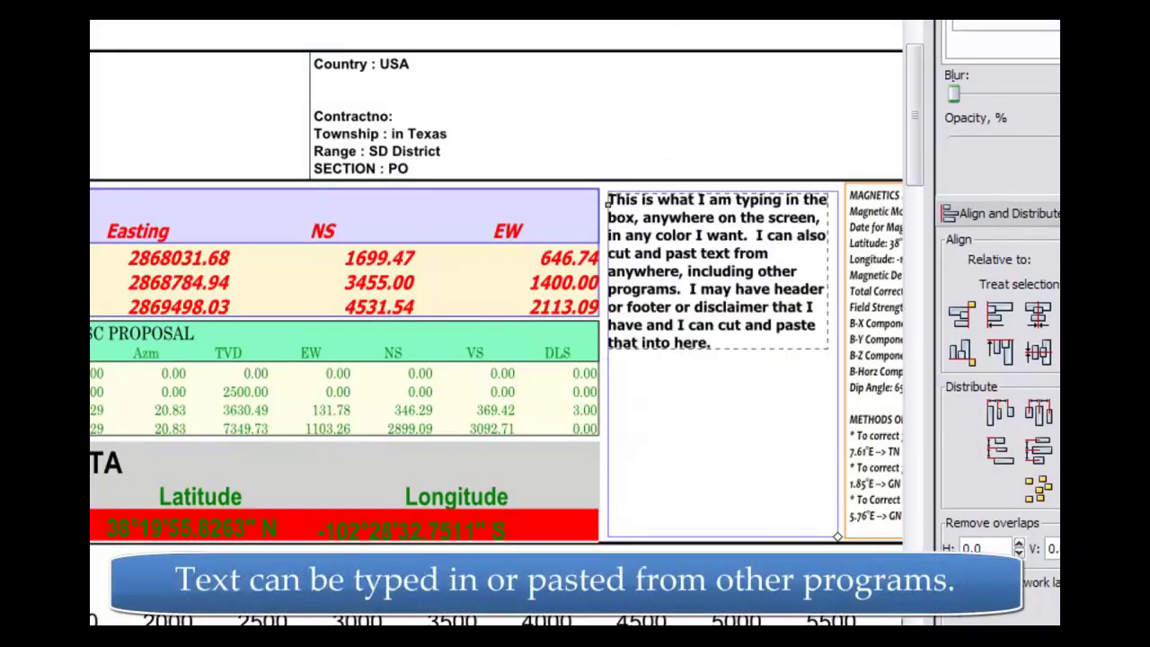
{"action": "key", "text": "F1"}
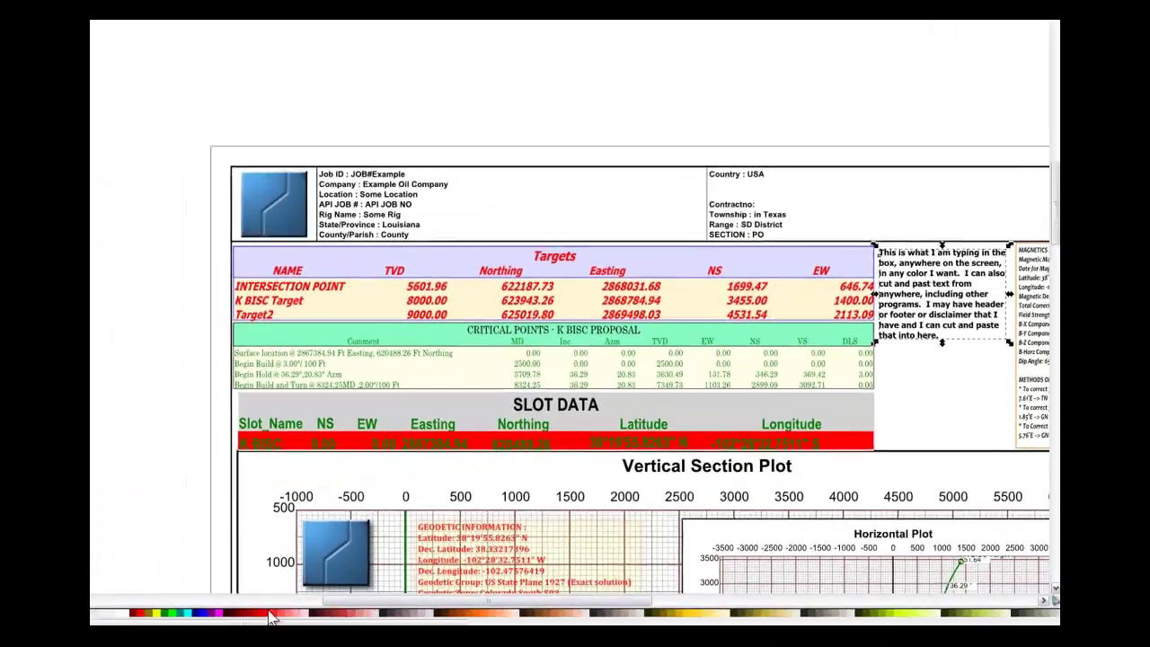
Colour the paragraph blue, then stretch its frame taller and wider and nudge it up
{"action": "left_click", "coordinate": [206, 594]}
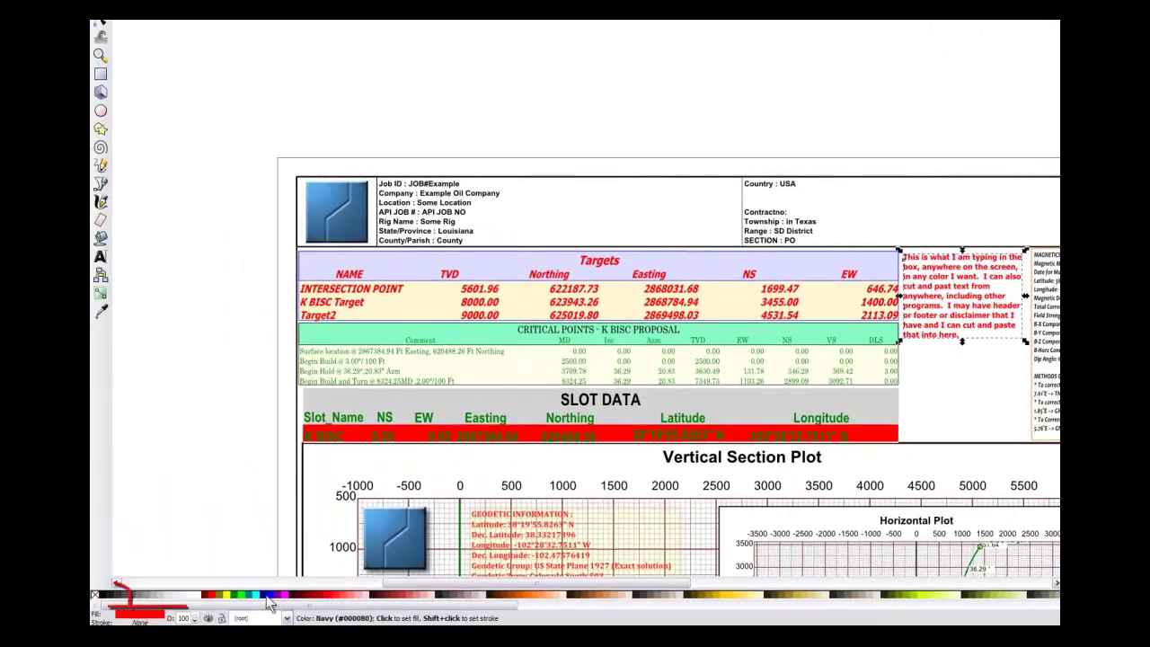
{"action": "left_click", "coordinate": [272, 595]}
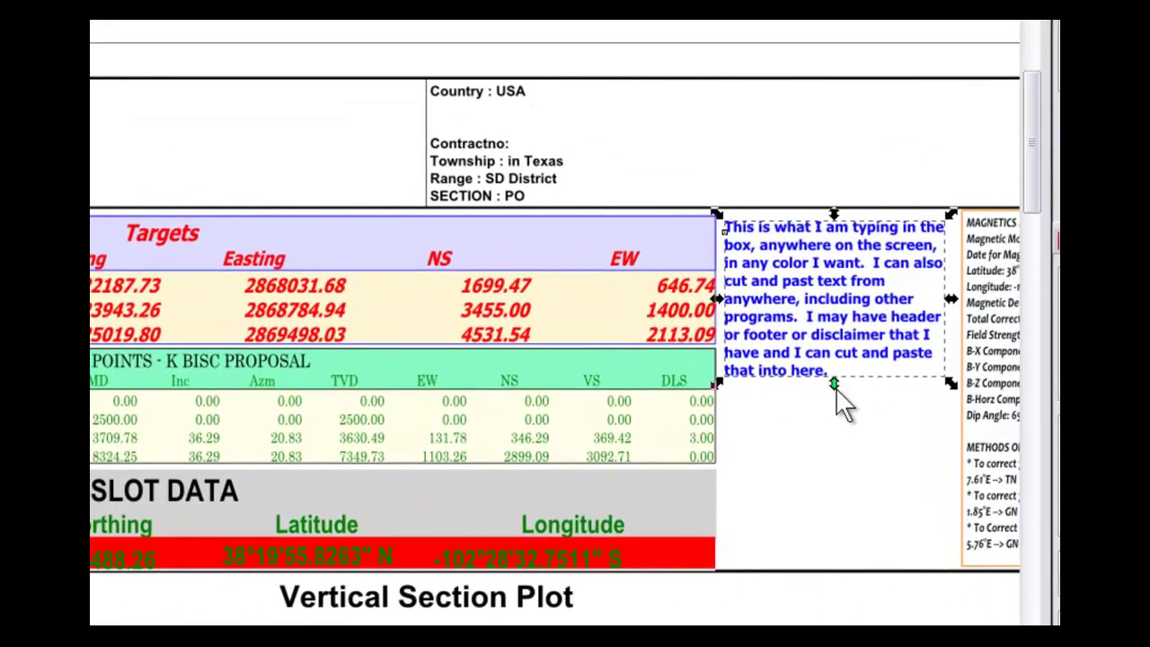
{"action": "left_click_drag", "start_coordinate": [833, 382], "coordinate": [847, 585]}
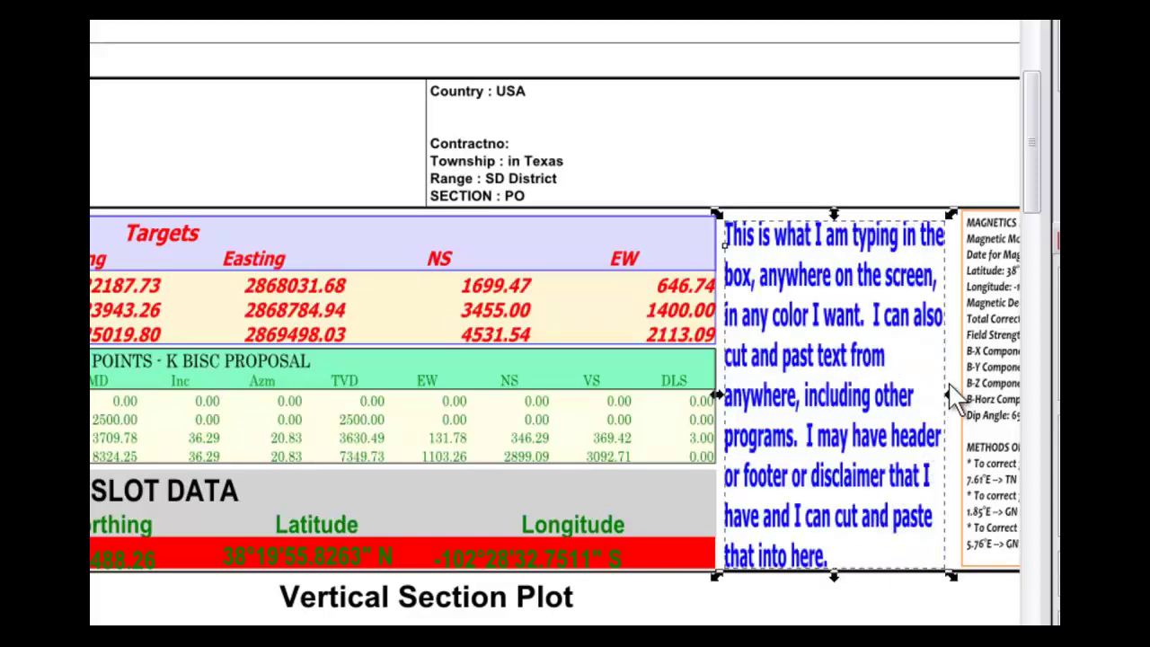
{"action": "left_click_drag", "start_coordinate": [950, 396], "coordinate": [964, 397]}
{"action": "left_click_drag", "start_coordinate": [876, 398], "coordinate": [877, 392]}
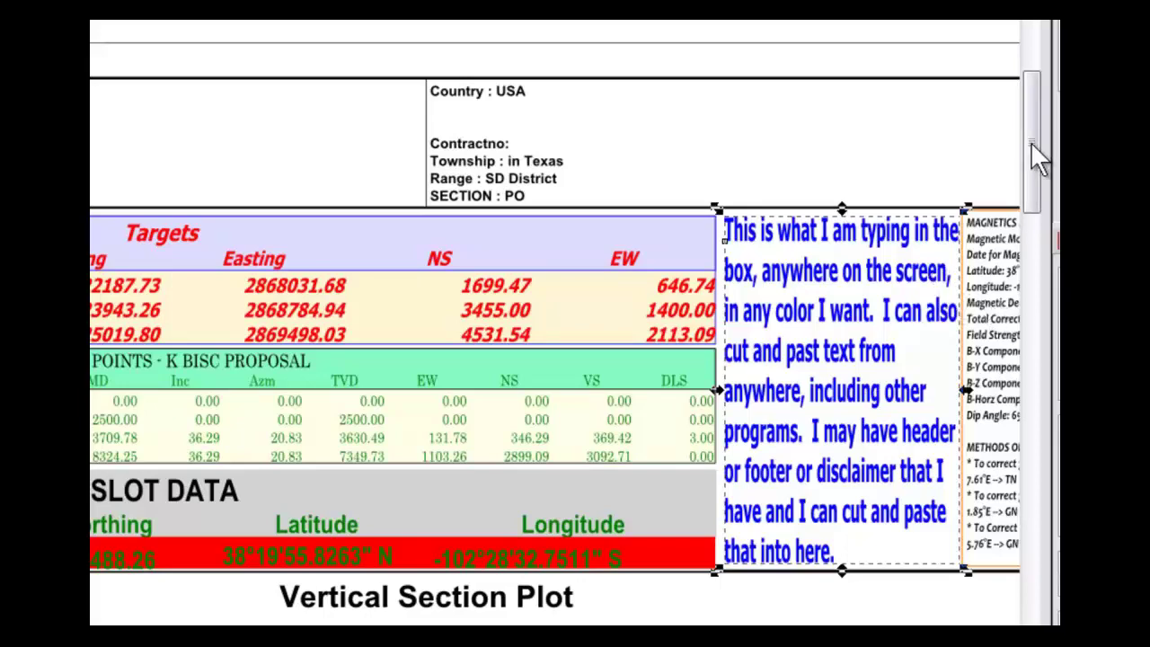
{"action": "left_click_drag", "start_coordinate": [1030, 142], "coordinate": [1029, 177]}
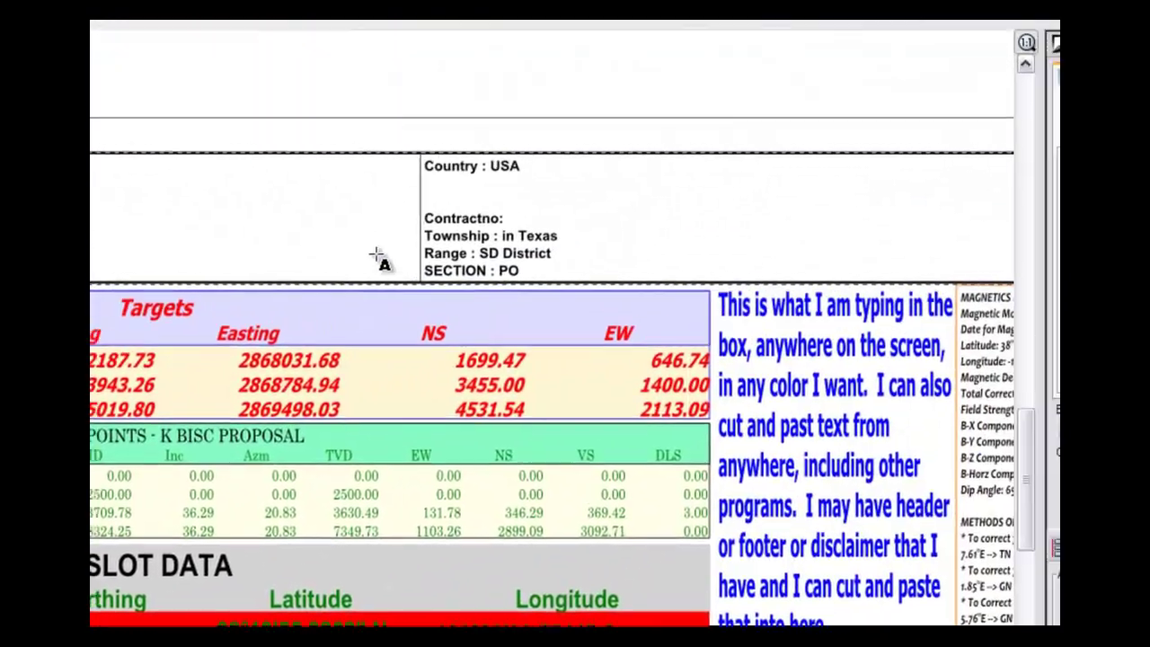
Type the contract number after 'Contractno:' in the report header
{"action": "double_click", "coordinate": [436, 220]}
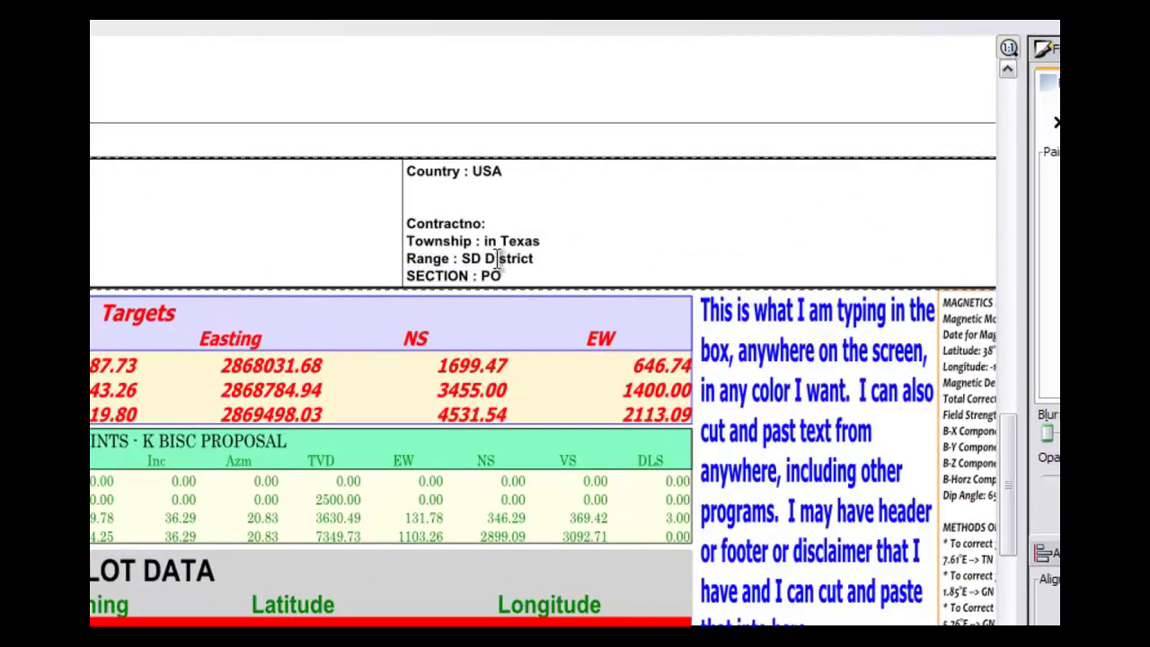
{"action": "left_click", "coordinate": [483, 223]}
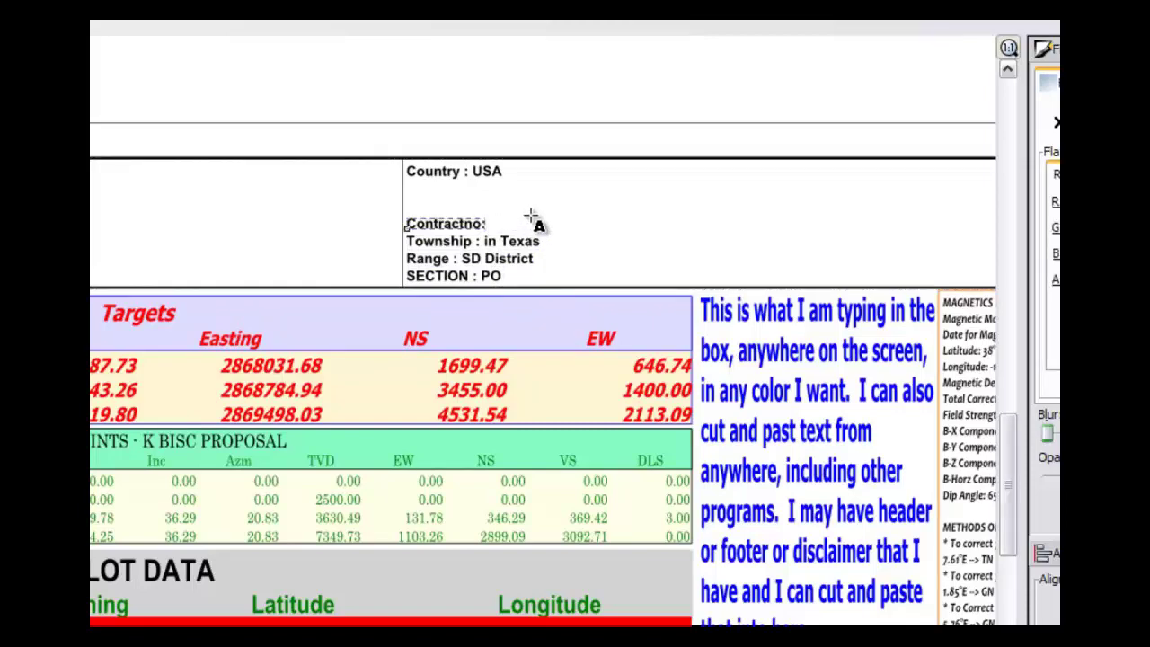
{"action": "type", "text": "032000"}
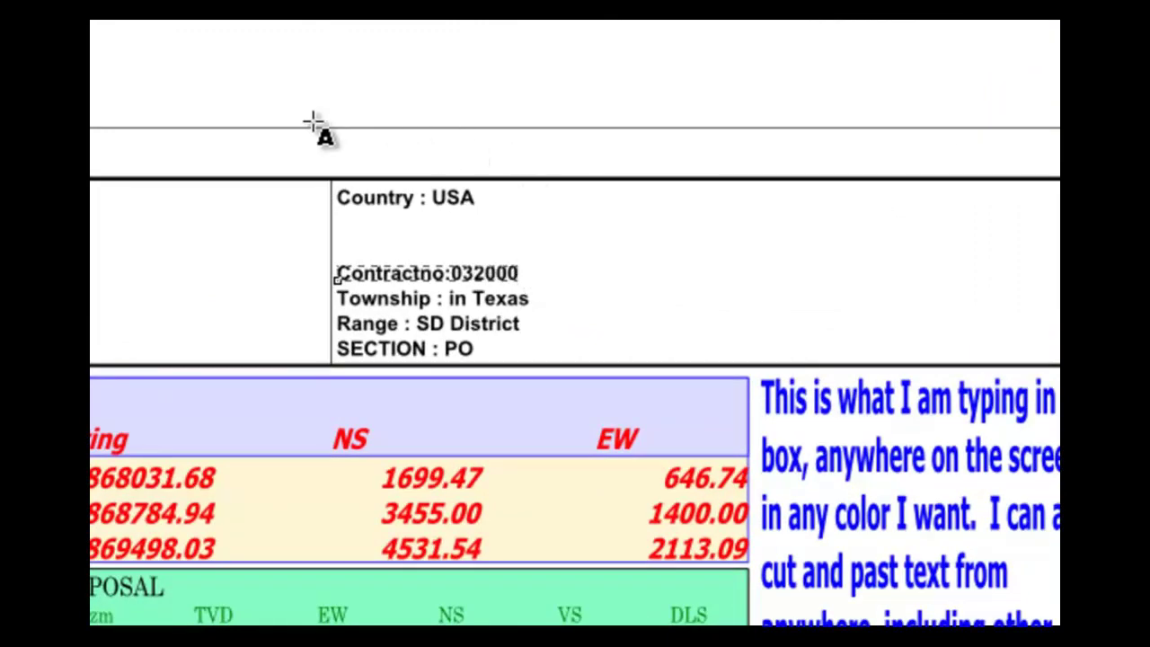
{"action": "left_click", "coordinate": [297, 94]}
{"action": "left_click", "coordinate": [297, 84]}
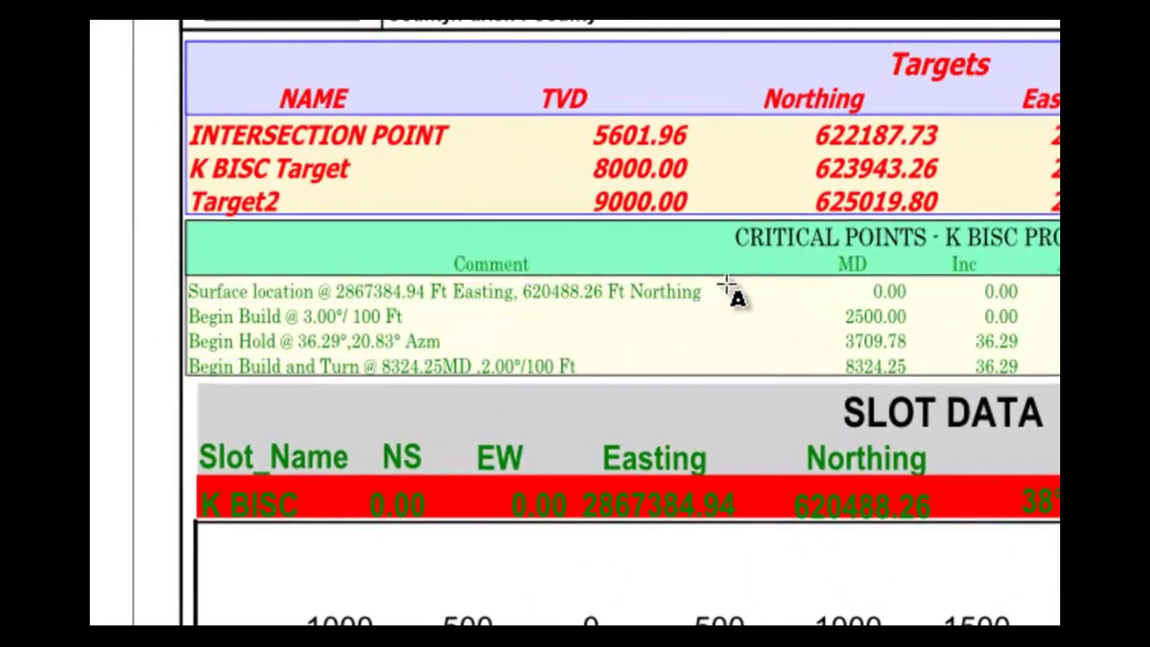
Delete the trailing word 'Northing' from the Surface location comment line
{"action": "left_click", "coordinate": [665, 291]}
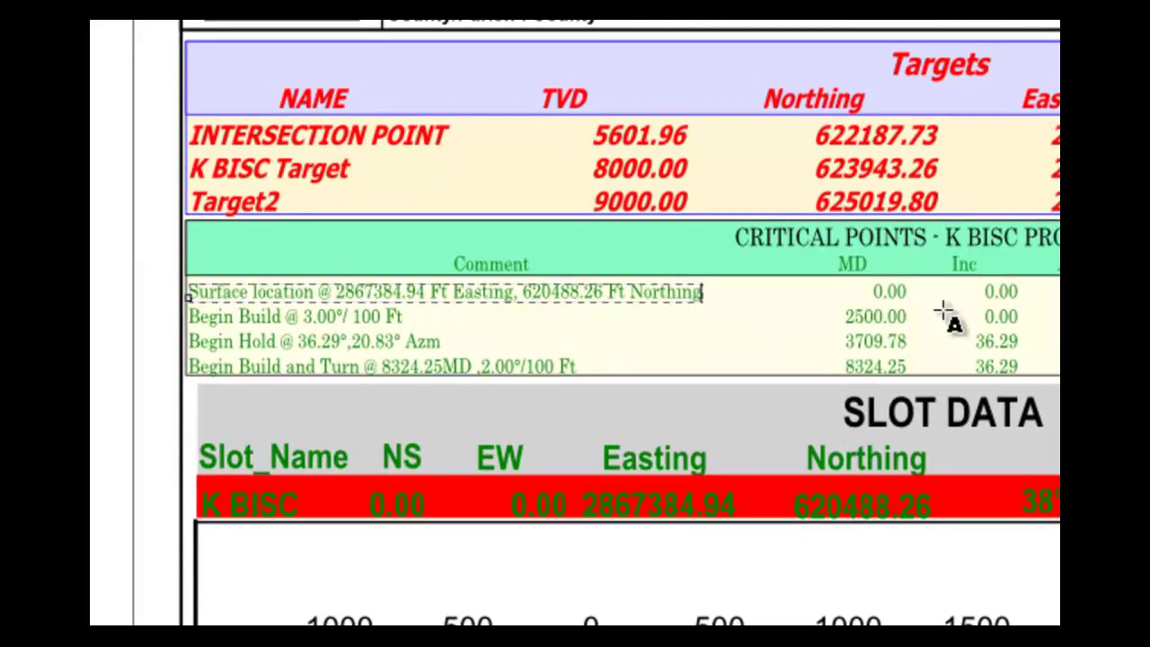
{"action": "key", "text": "BackSpace"}
{"action": "key", "text": "BackSpace"}
{"action": "key", "text": "BackSpace"}
{"action": "key", "text": "BackSpace"}
{"action": "key", "text": "BackSpace"}
{"action": "key", "text": "BackSpace"}
{"action": "key", "text": "BackSpace"}
{"action": "key", "text": "BackSpace"}
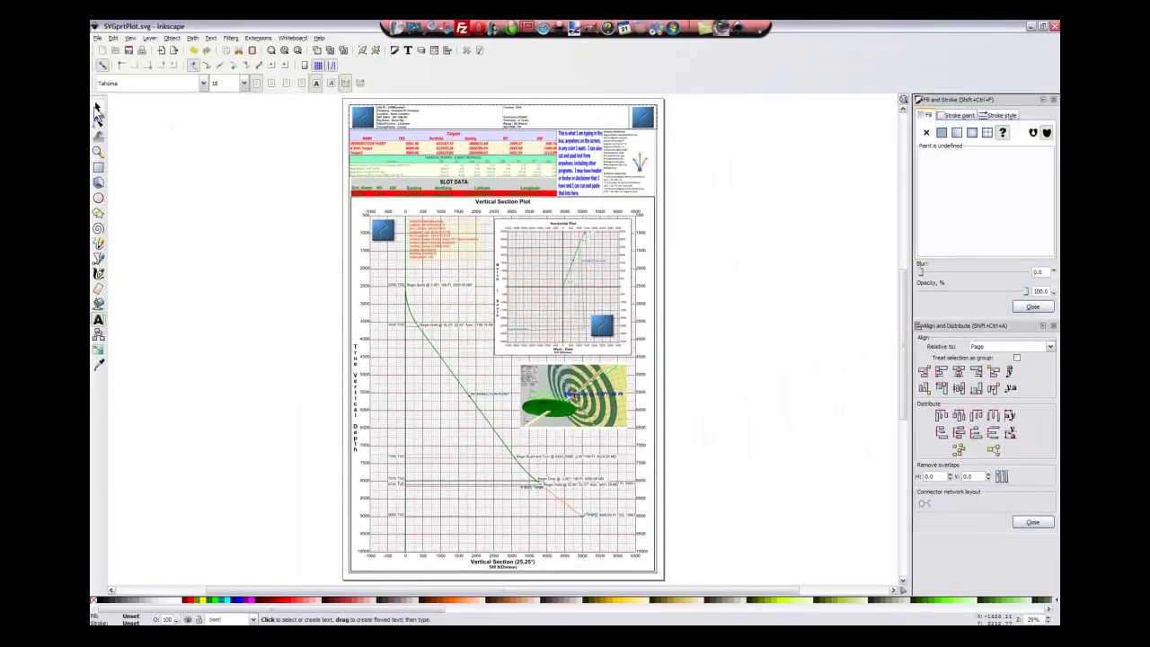
Draw a gold star left of the page and raise its opacity to 83
{"action": "left_click", "coordinate": [98, 108]}
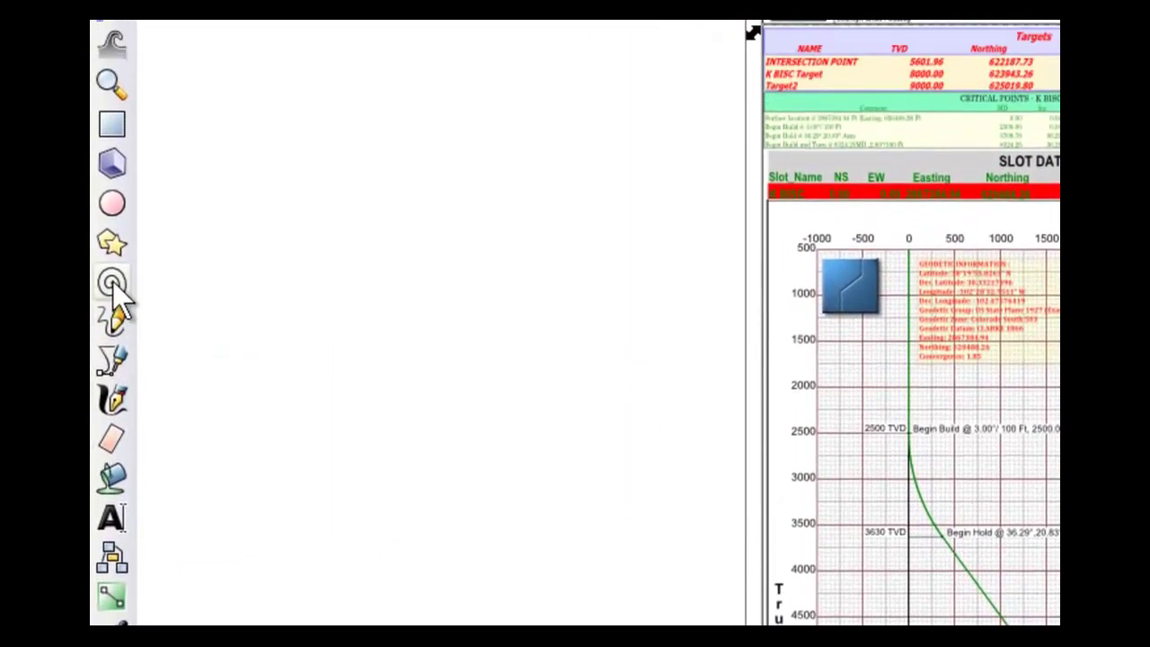
{"action": "left_click", "coordinate": [112, 340]}
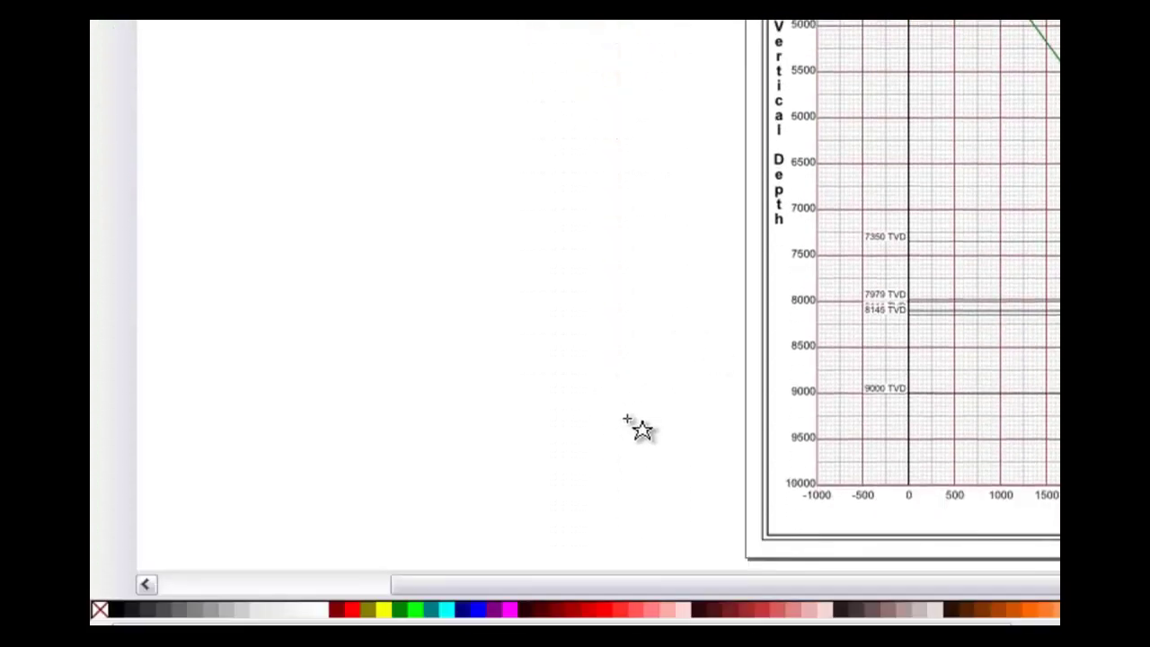
{"action": "left_click", "coordinate": [315, 602]}
{"action": "left_click", "coordinate": [316, 602]}
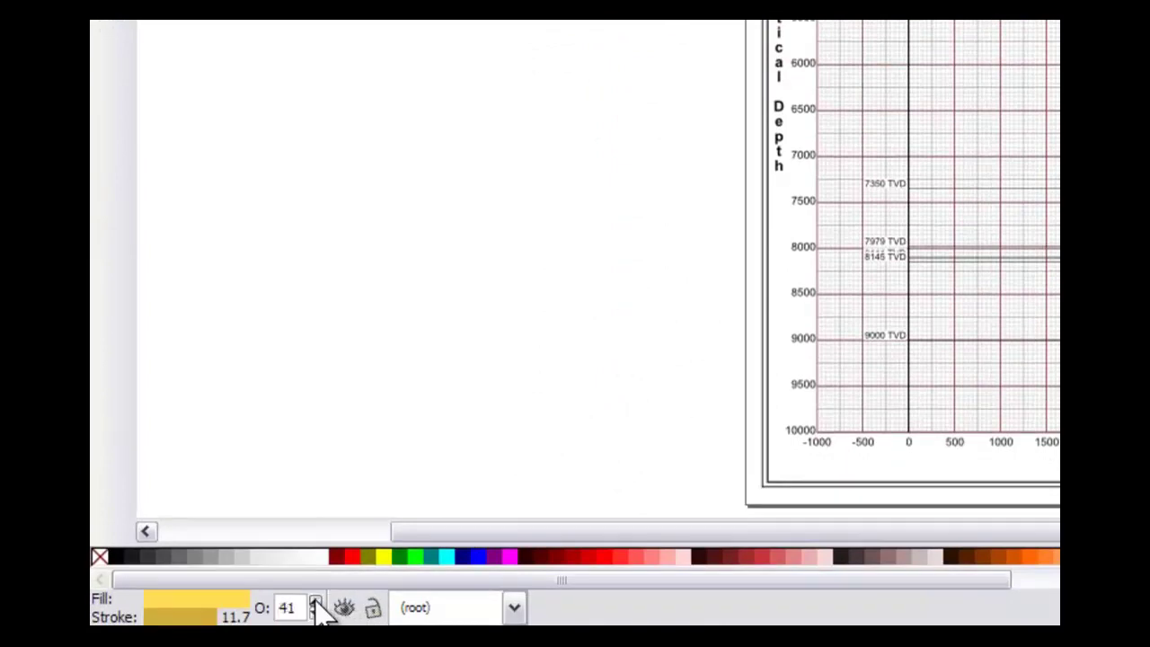
{"action": "left_click", "coordinate": [315, 601]}
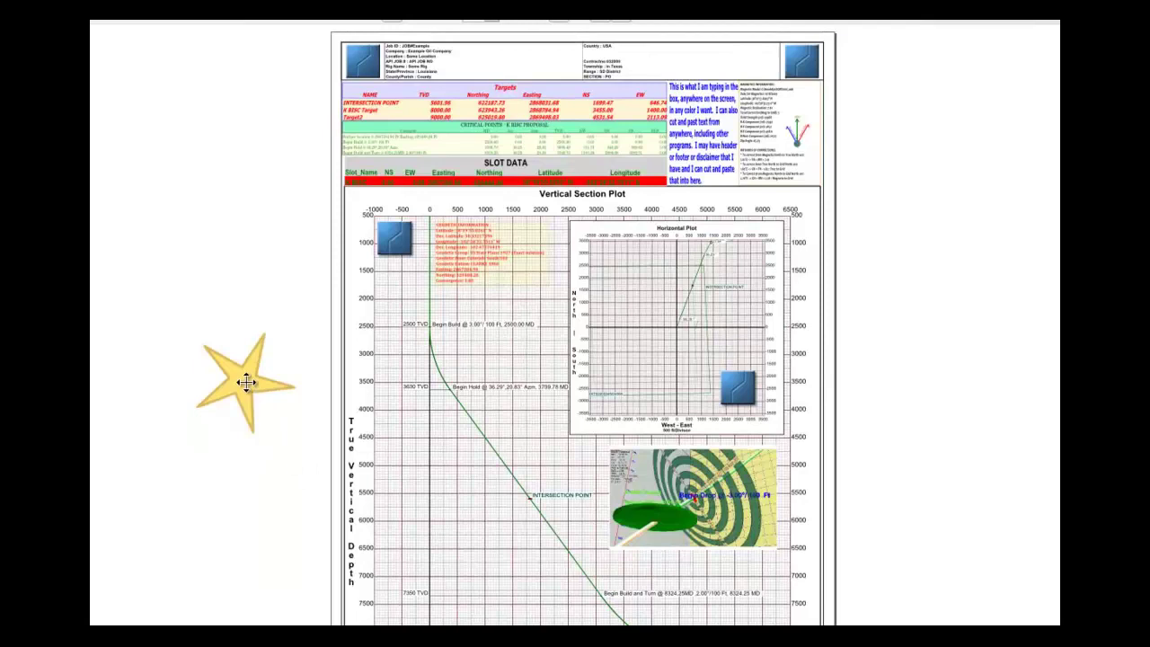
Drag the gold star onto the Vertical Section Plot, left of the well path
{"action": "left_click", "coordinate": [246, 384]}
{"action": "left_click_drag", "start_coordinate": [246, 384], "coordinate": [433, 479]}
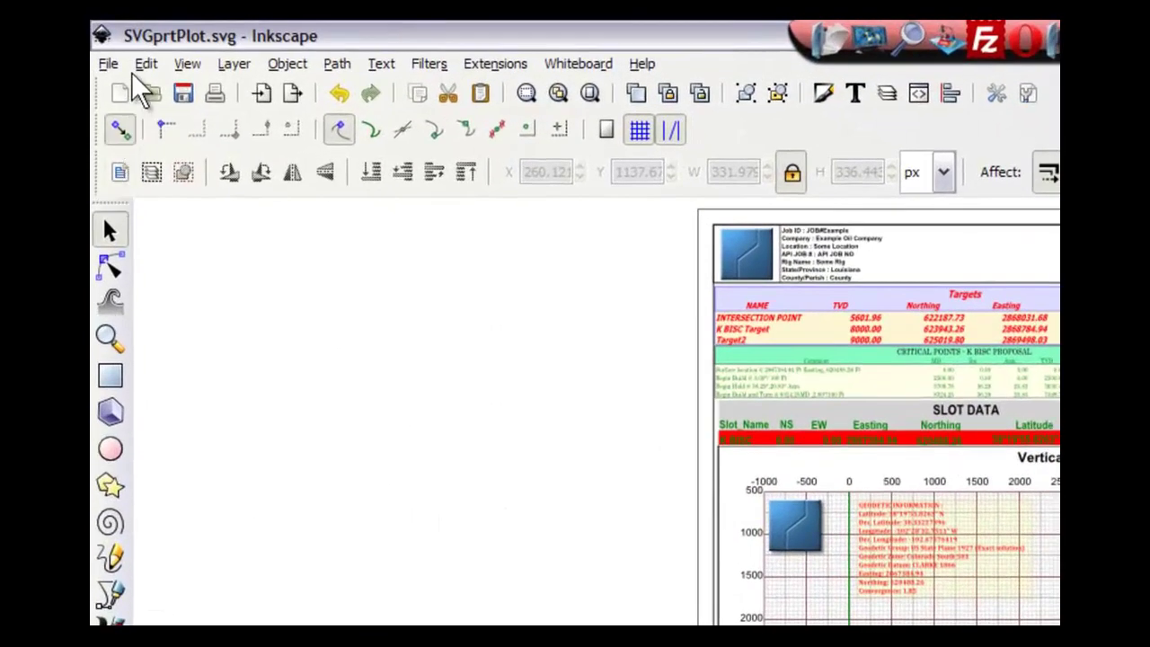
Save the report in PDF format as VideoPlot.pdf, accepting the PDF options
{"action": "left_click", "coordinate": [108, 63]}
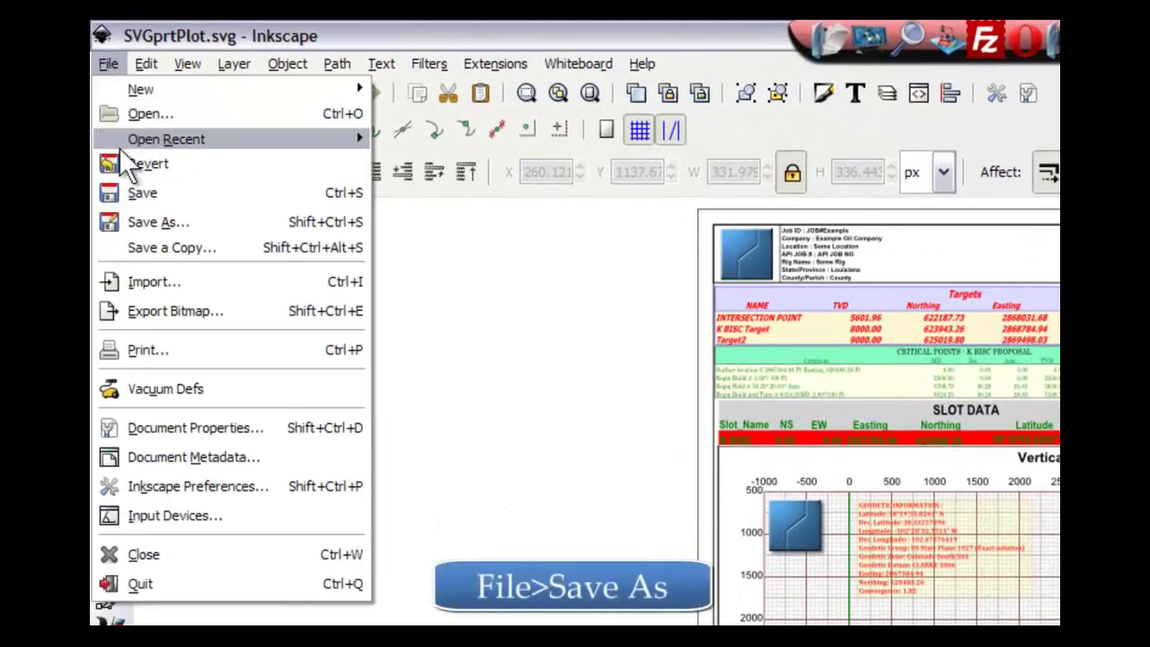
{"action": "key", "text": "ctrl+shift+s"}
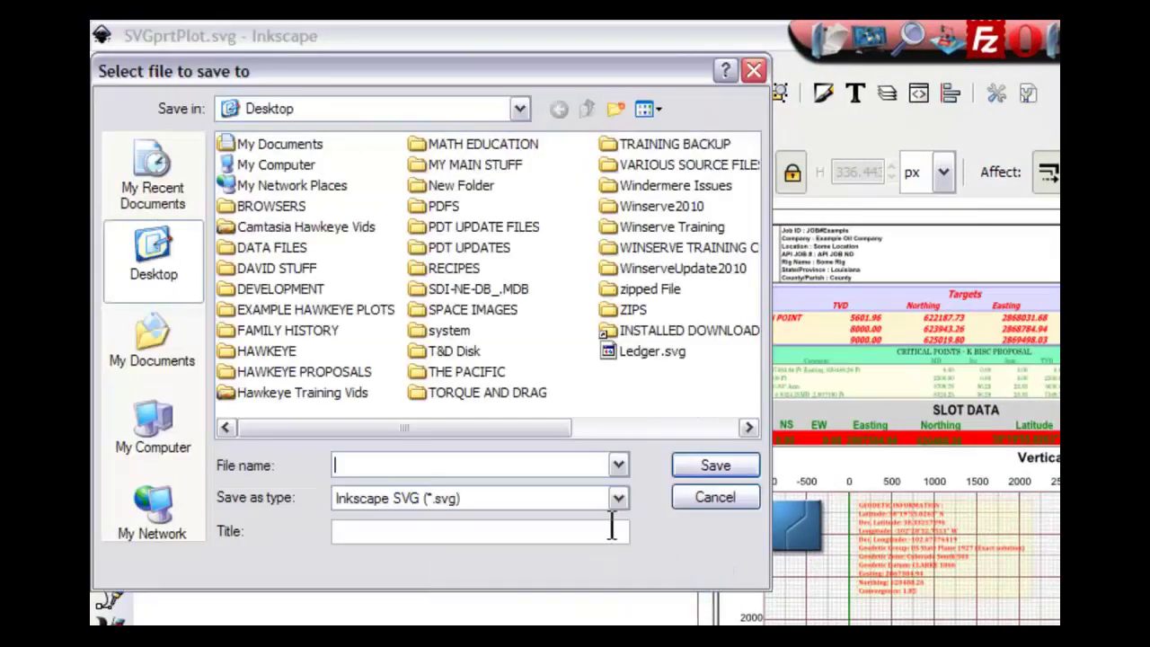
{"action": "left_click", "coordinate": [619, 495]}
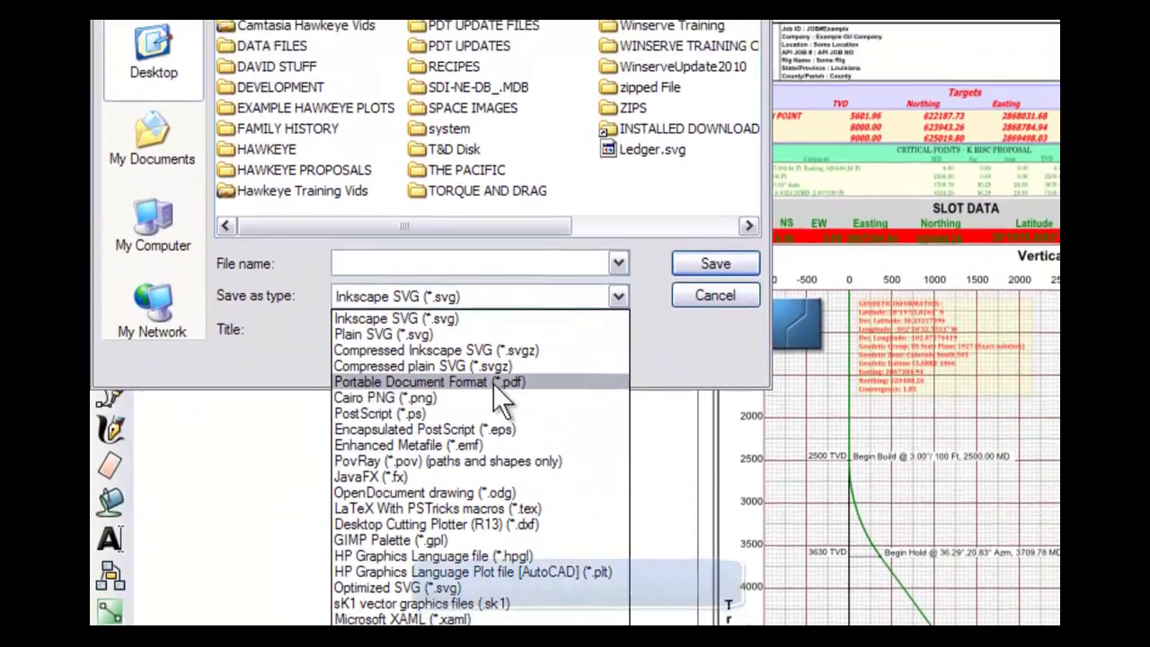
{"action": "left_click", "coordinate": [492, 383]}
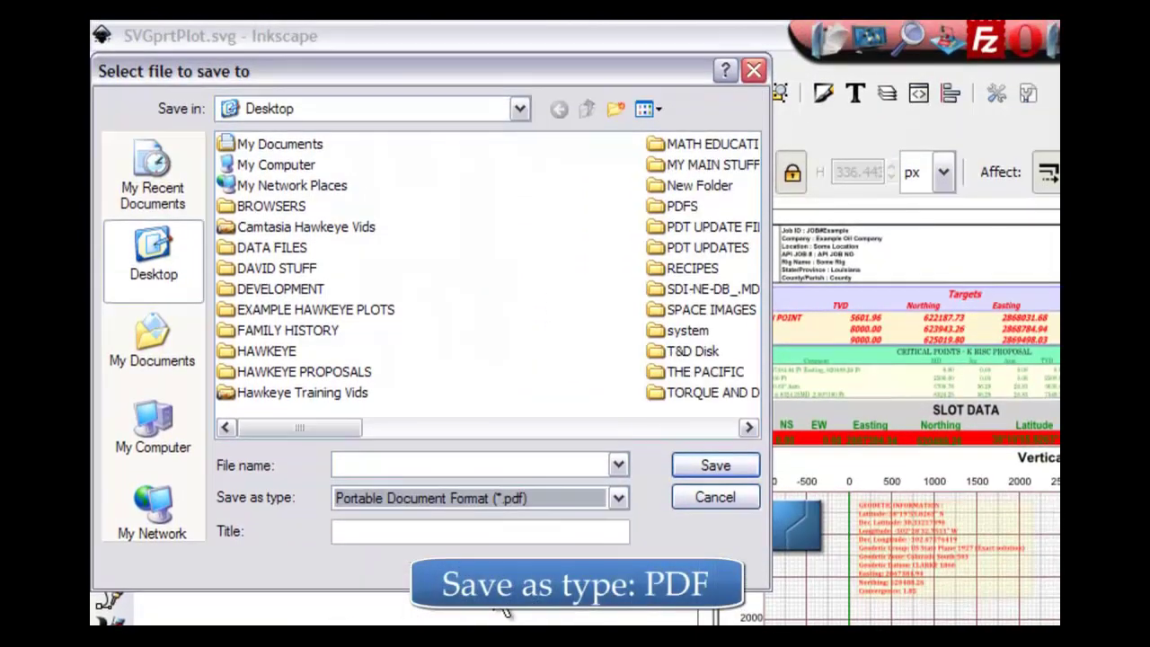
{"action": "left_click", "coordinate": [470, 464]}
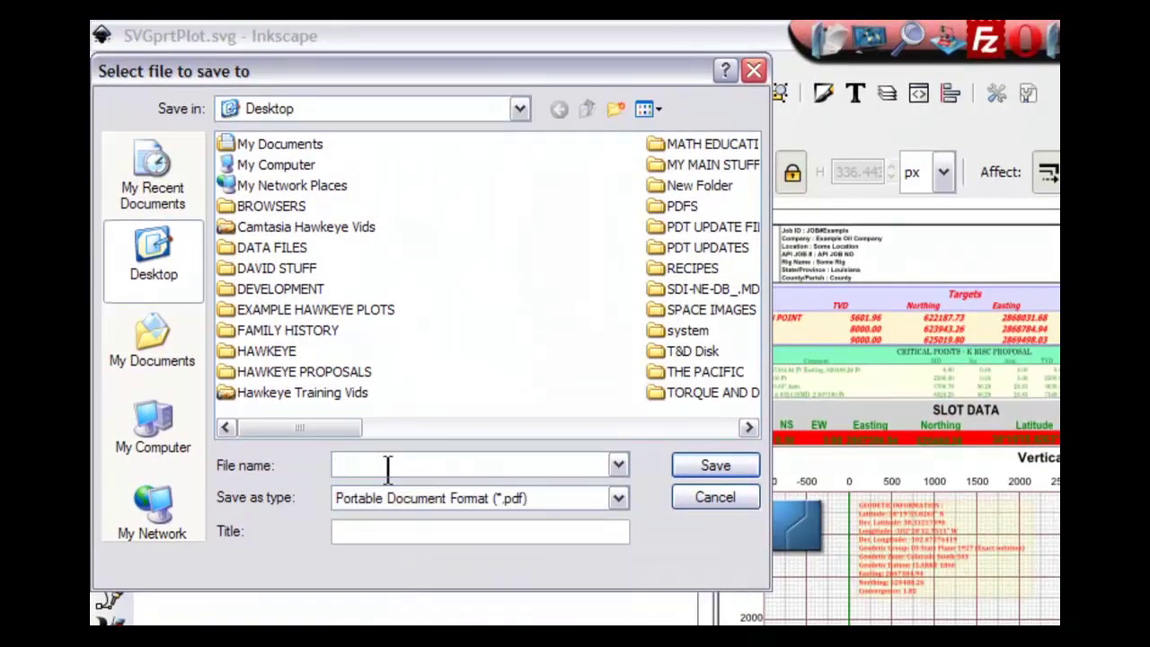
{"action": "type", "text": "Video"}
{"action": "key", "text": "Return"}
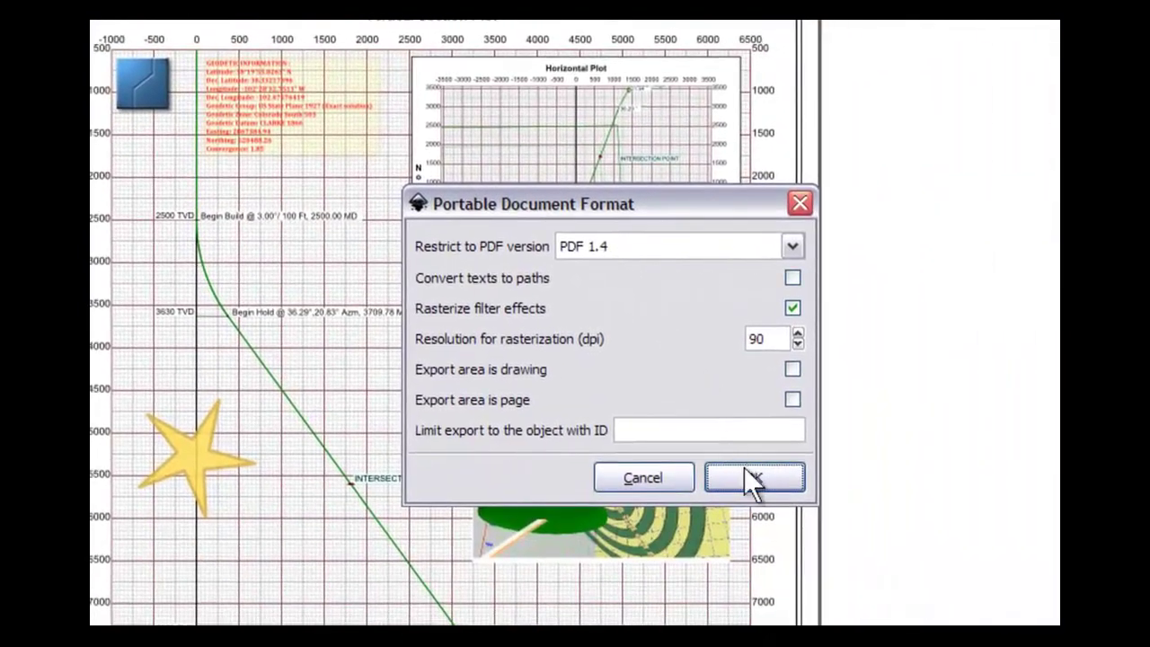
{"action": "left_click", "coordinate": [756, 475]}
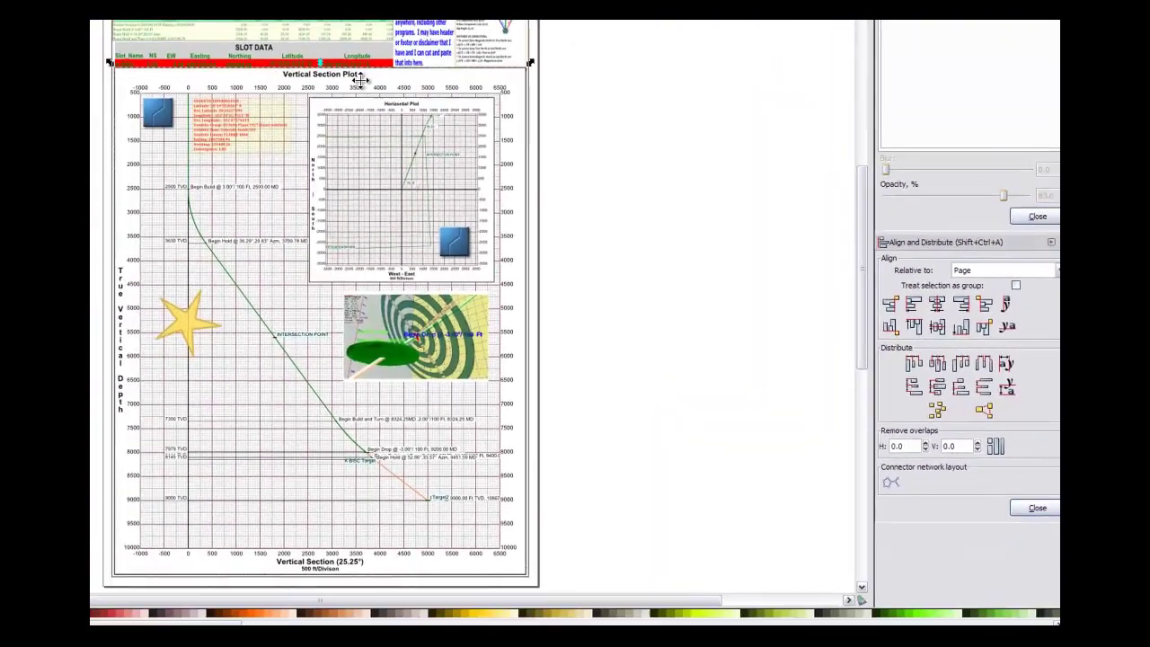
Select everything and centre it on the page's vertical axis, aligned relative to the Page
{"action": "key", "text": "ctrl+a"}
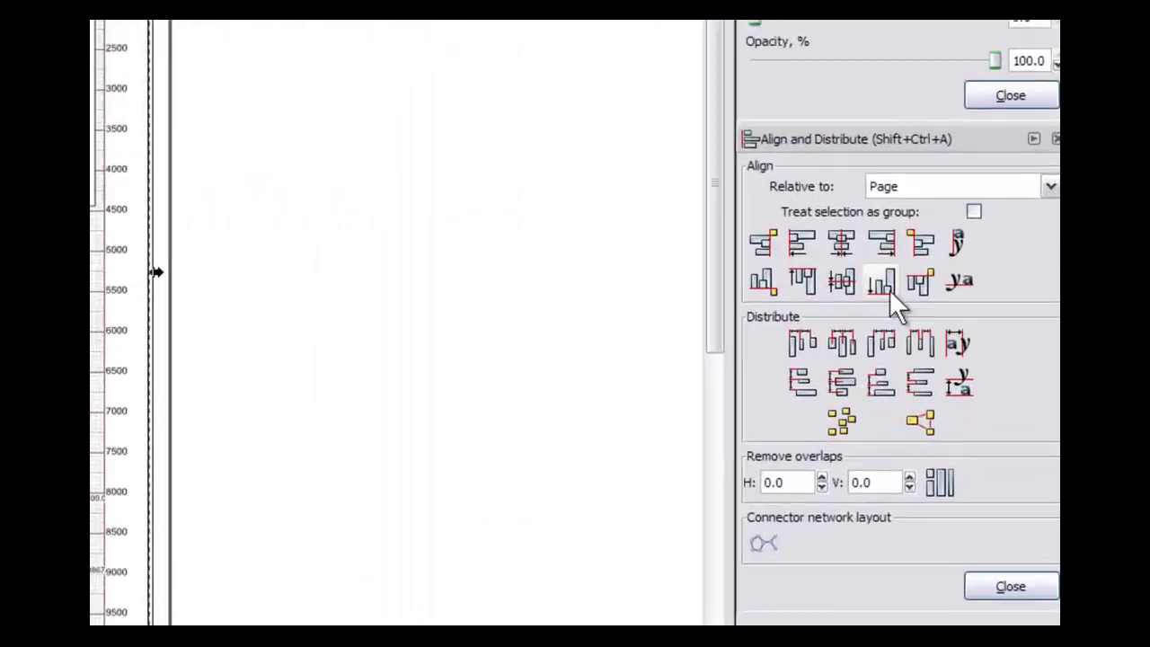
{"action": "left_click", "coordinate": [781, 205]}
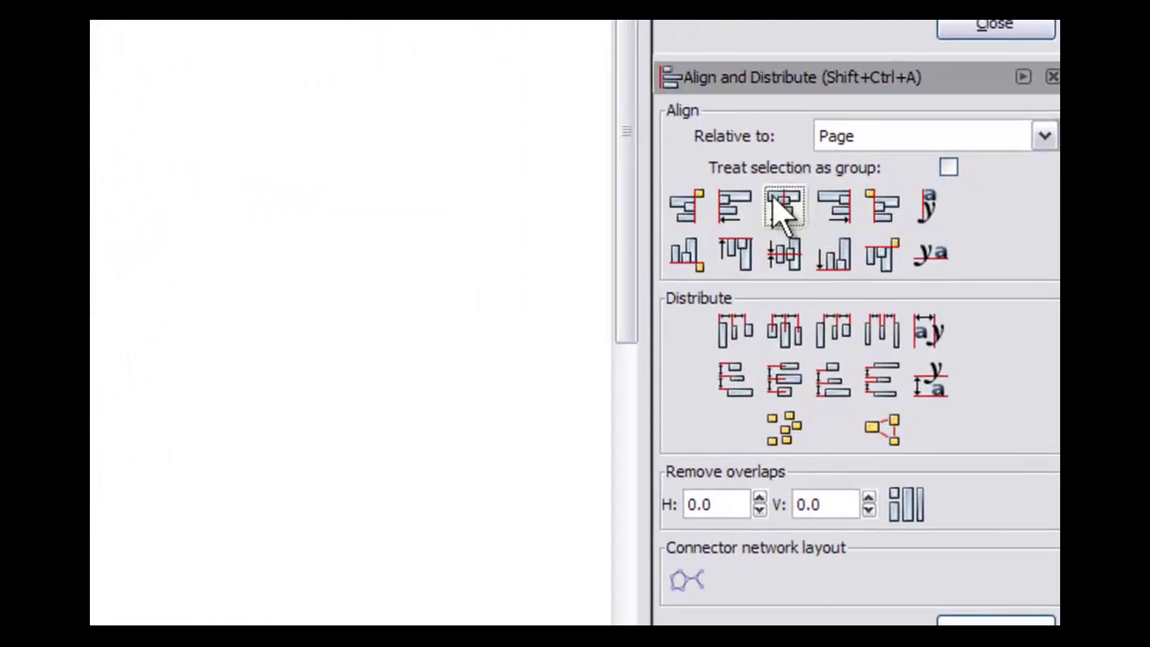
{"action": "left_click", "coordinate": [735, 209]}
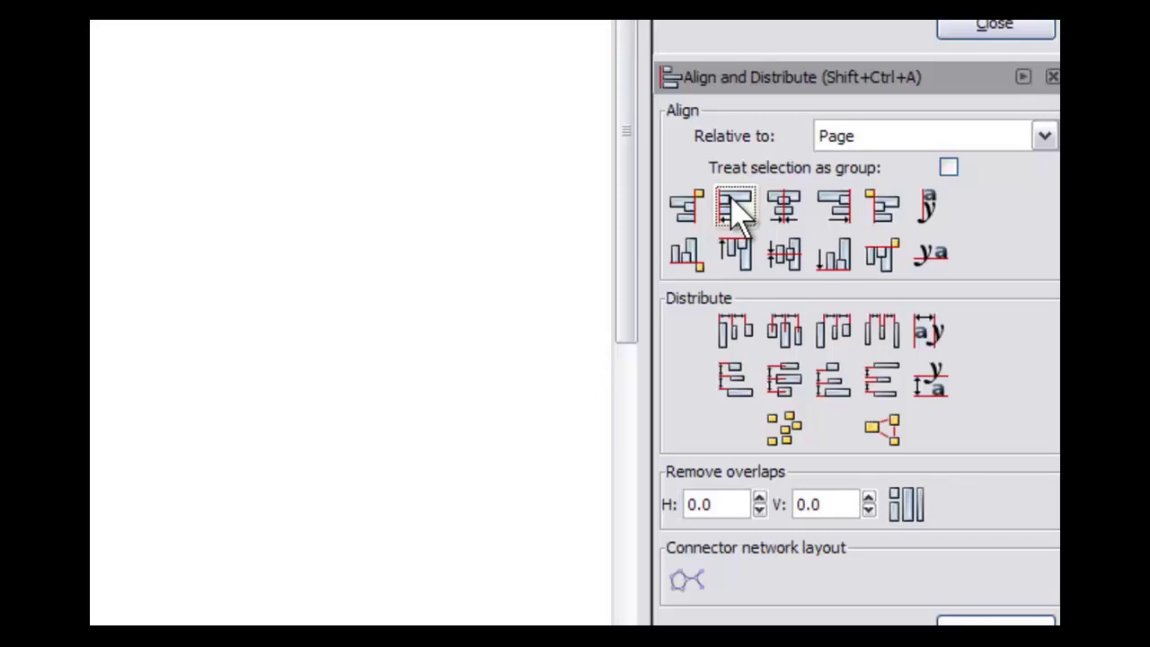
{"action": "left_click", "coordinate": [783, 213]}
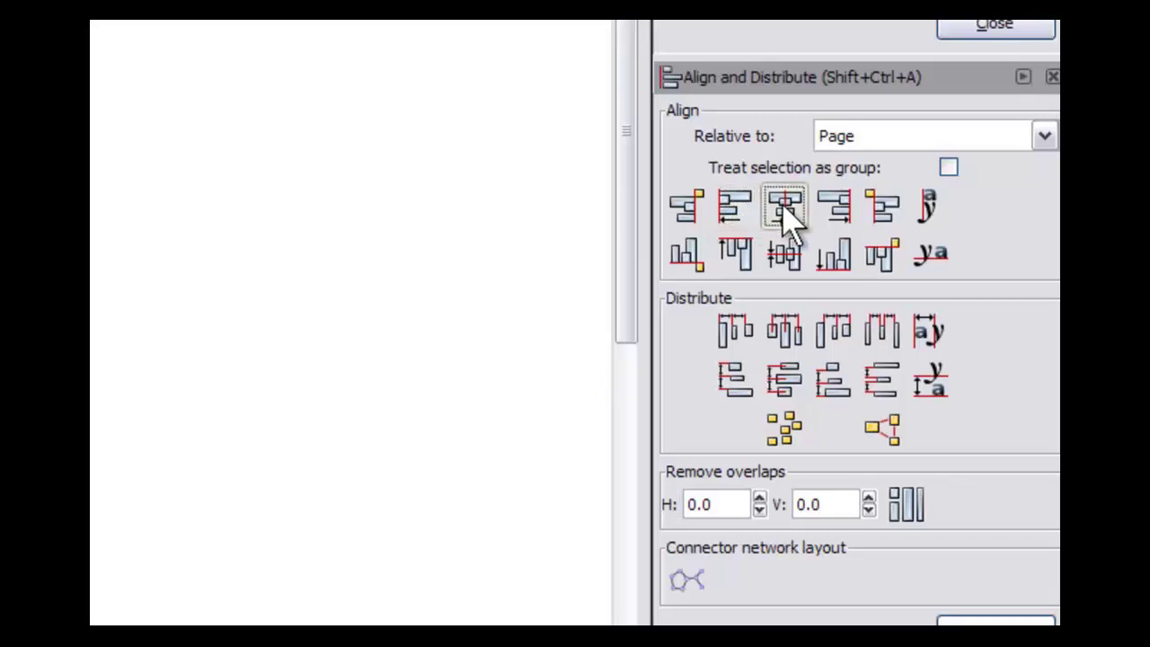